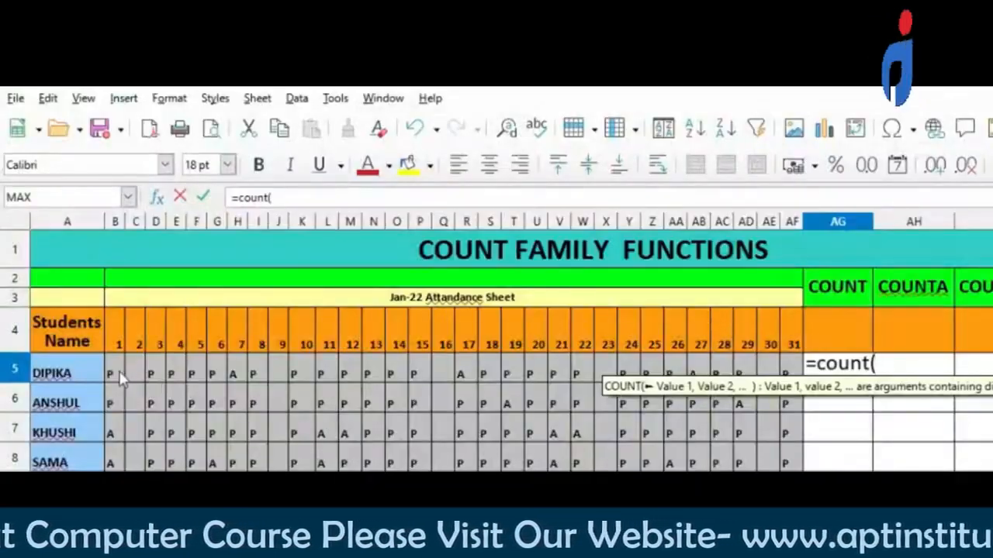
Try counting the first student's attendance entries in AG5 with COUNT over the range B5:AF5.
left_click_drag(112, 373, 793, 378)
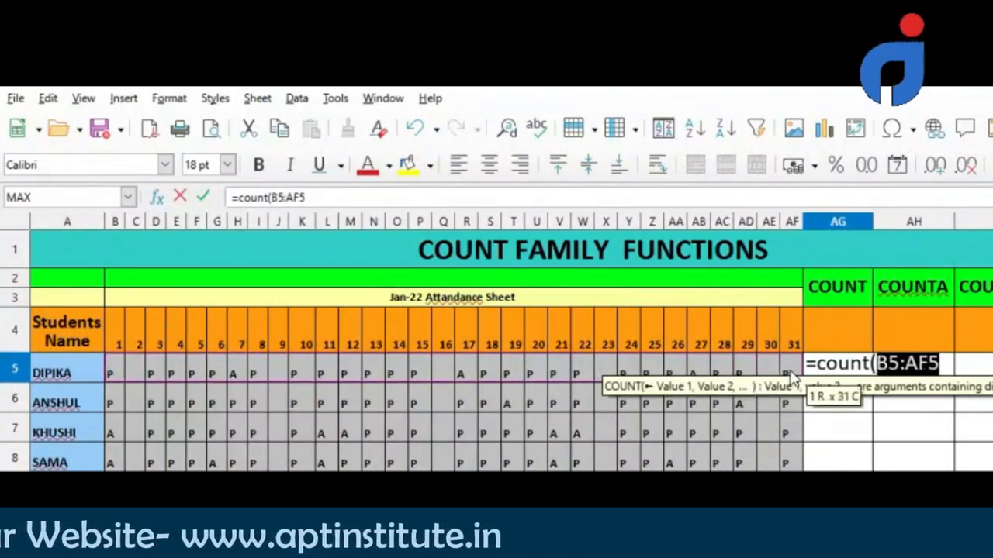
type(")")
key("Return")
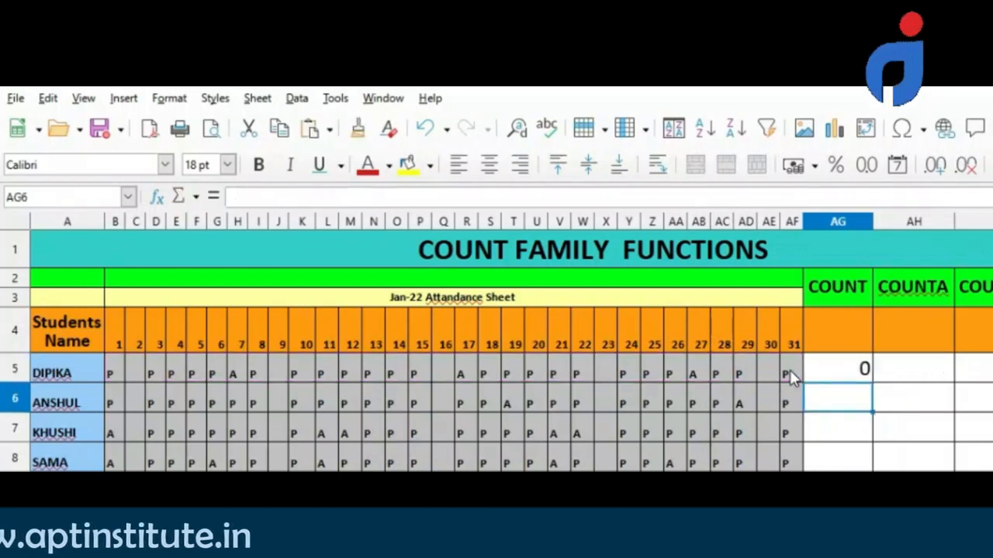
key("Up")
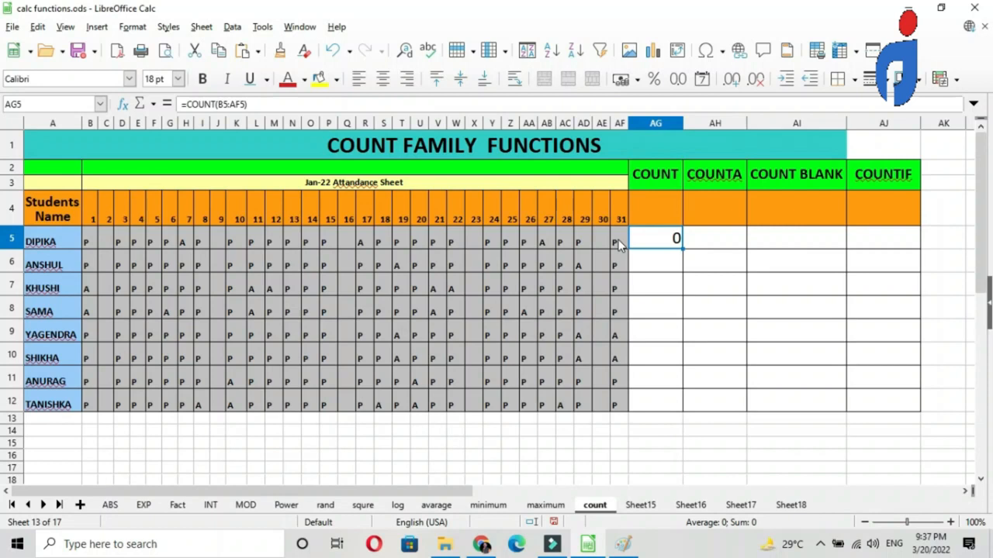
Examine the attendance entries across row 5 to see which kinds of values the COUNT range contains.
left_click_drag(618, 245, 169, 241)
key("Left")
key("Left")
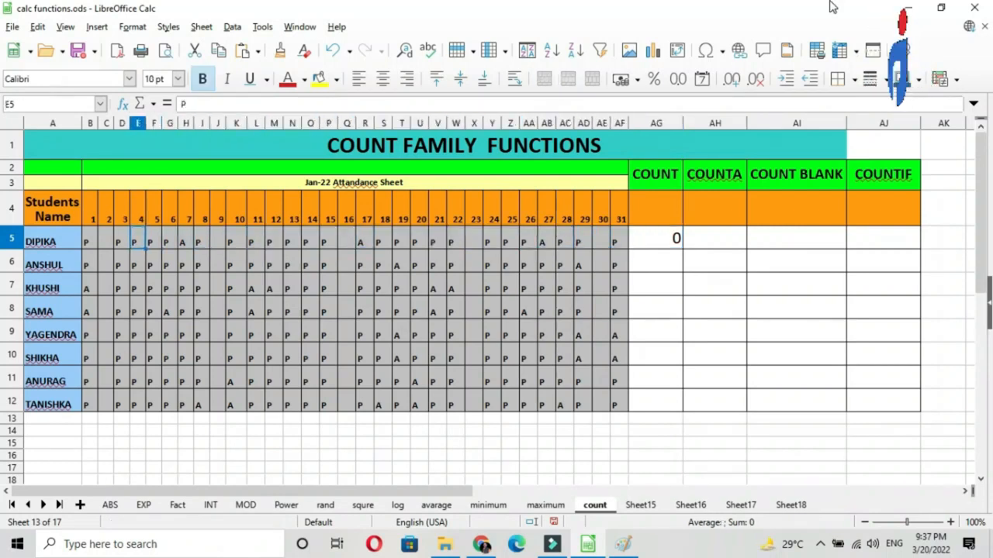
key("shift+Right")
key("shift+Right")
key("shift+Right")
key("shift+Right")
key("shift+Right")
key("shift+Right")
key("shift+Right")
key("shift+Right")
key("shift+Right")
key("shift+Right")
key("shift+Right")
key("shift+Right")
key("shift+Right")
key("shift+Right")
key("shift+Right")
key("shift+Right")
key("shift+Right")
key("shift+Right")
key("shift+Right")
key("shift+Right")
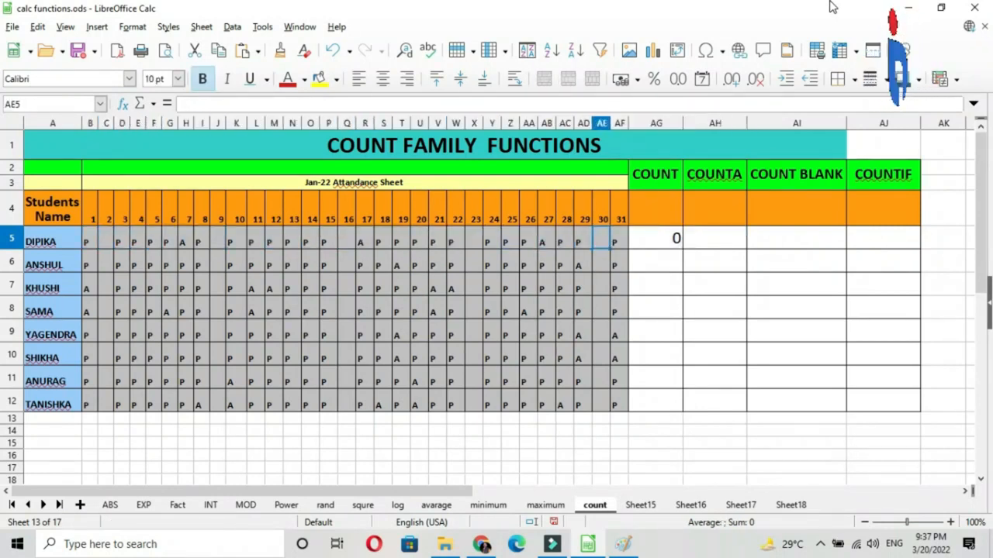
key("Down")
type("=coun")
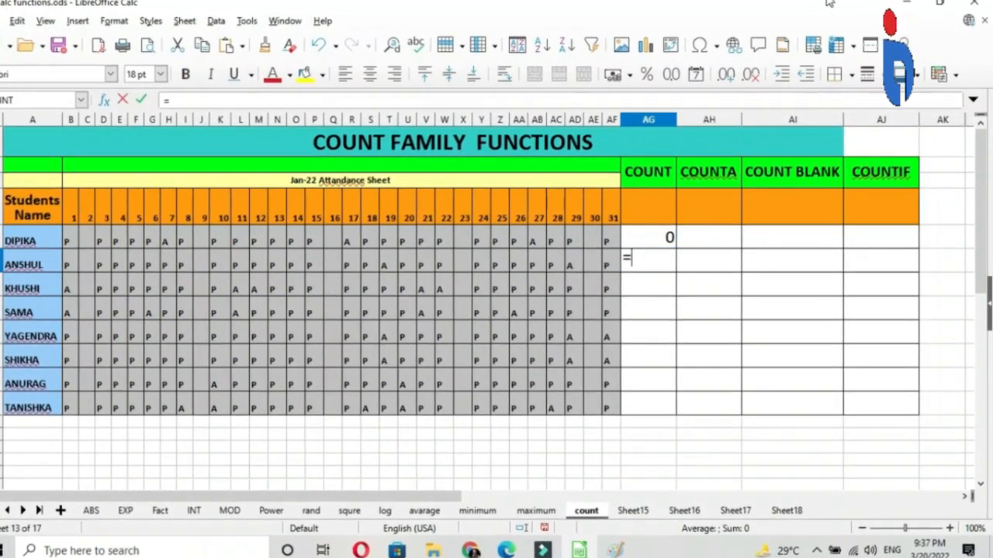
type("t(")
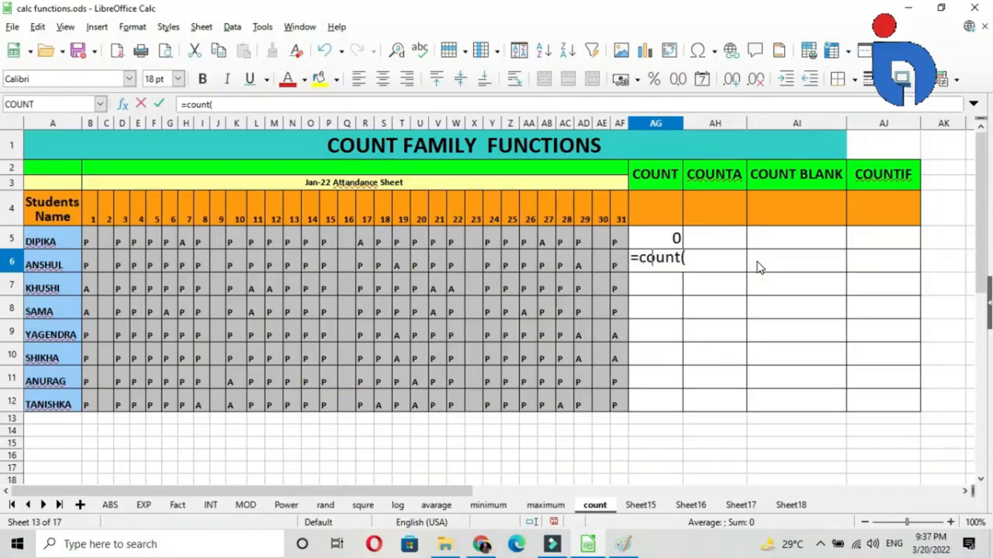
Count the day numbers in AG4 with COUNT over B4:AF4 and check the formula against its range.
key("Up")
key("Up")
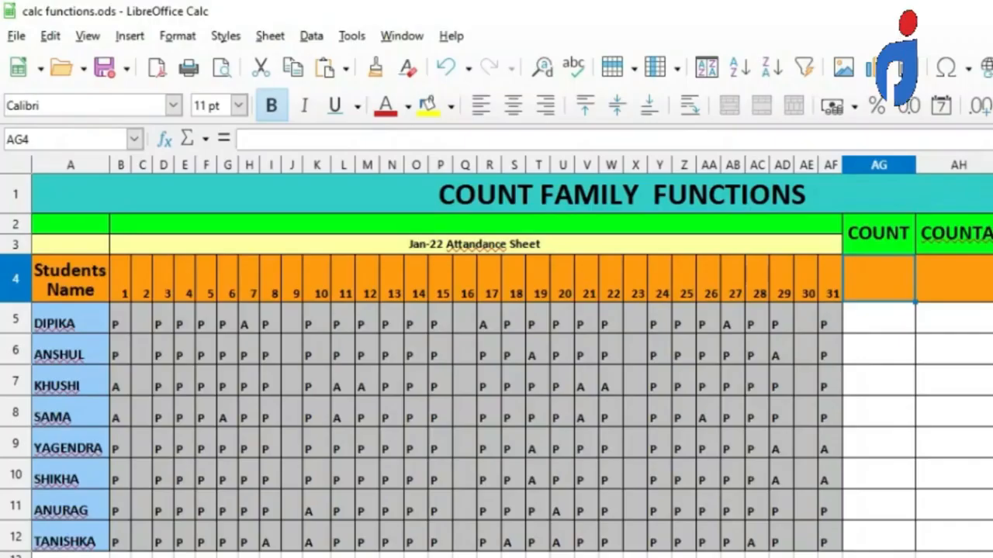
type("=count(")
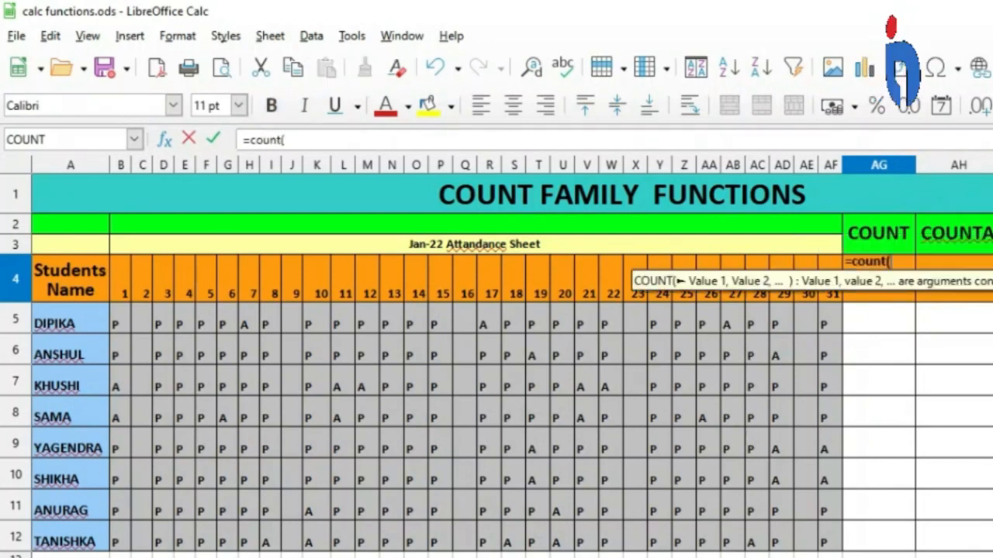
left_click_drag(597, 301, 829, 274)
key("Return")
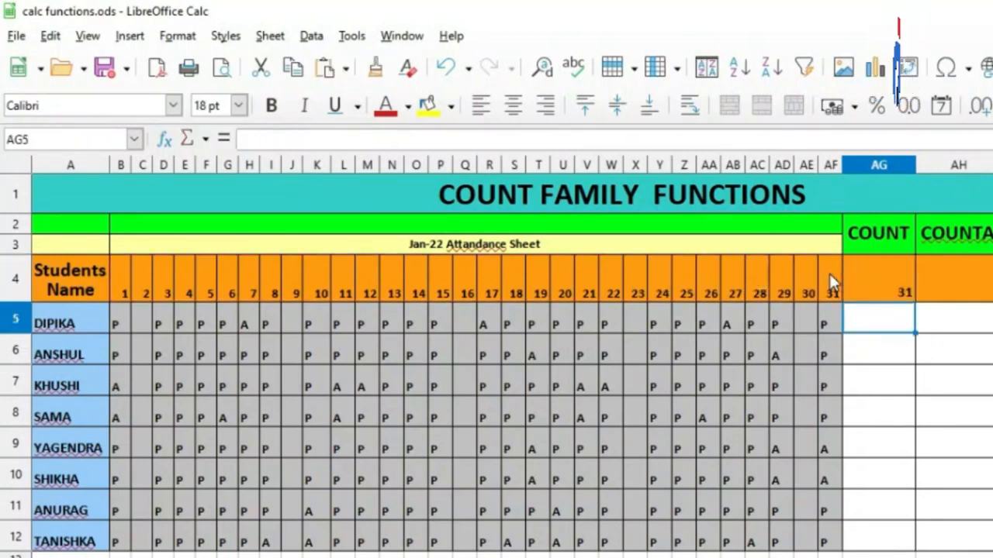
key("Up")
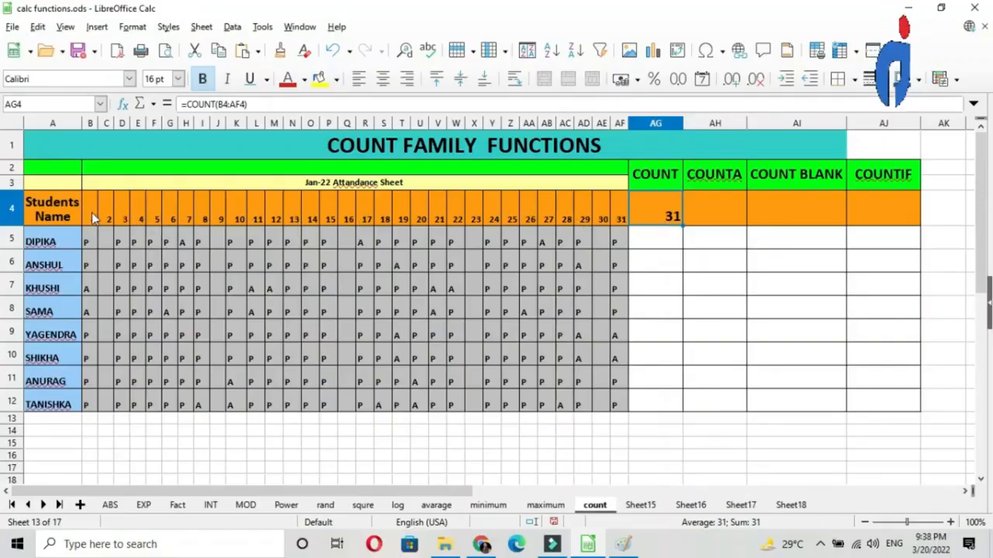
left_click_drag(93, 218, 618, 224)
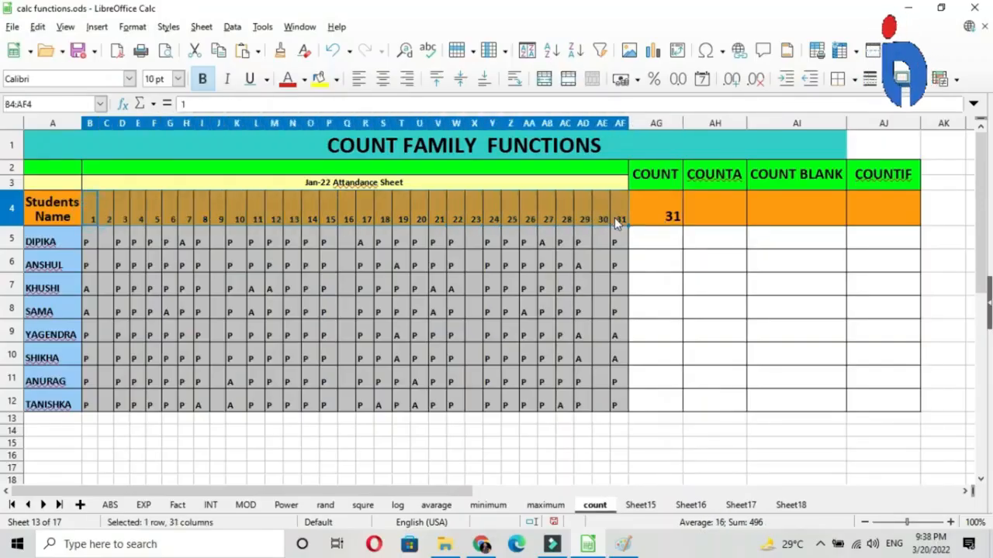
left_click(671, 221)
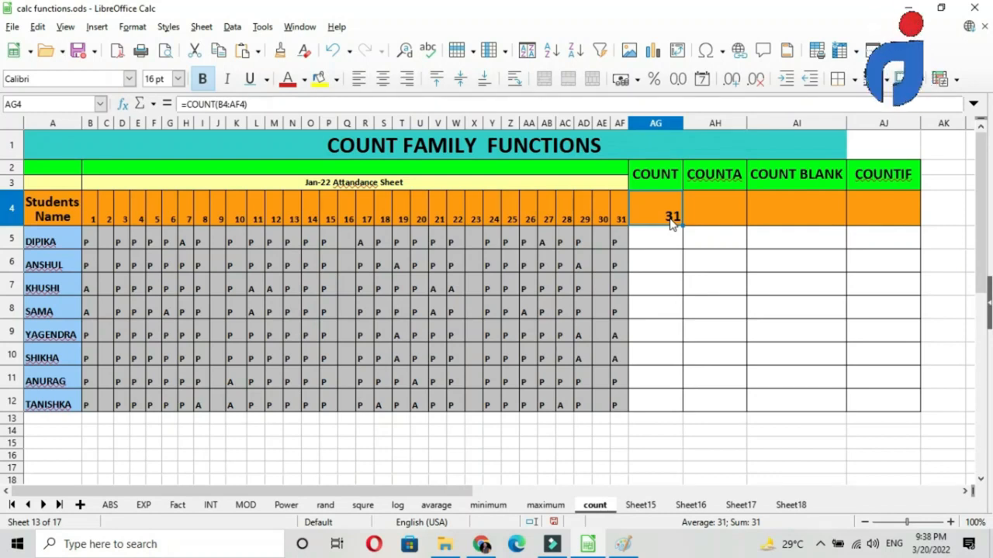
Enter a COUNTA formula in AH5 that counts the first student's filled attendance cells B5:AF5.
left_click(703, 243)
type("=")
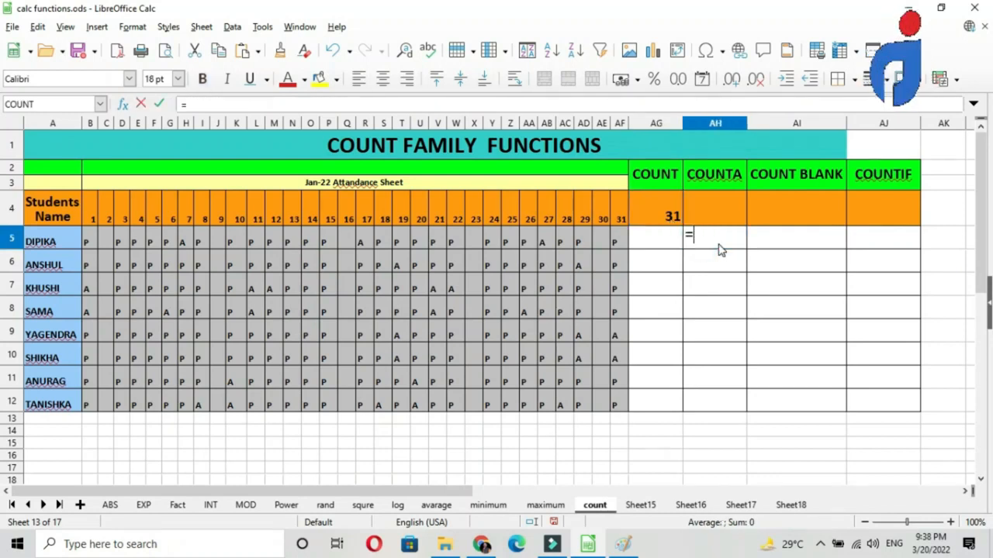
type("counts")
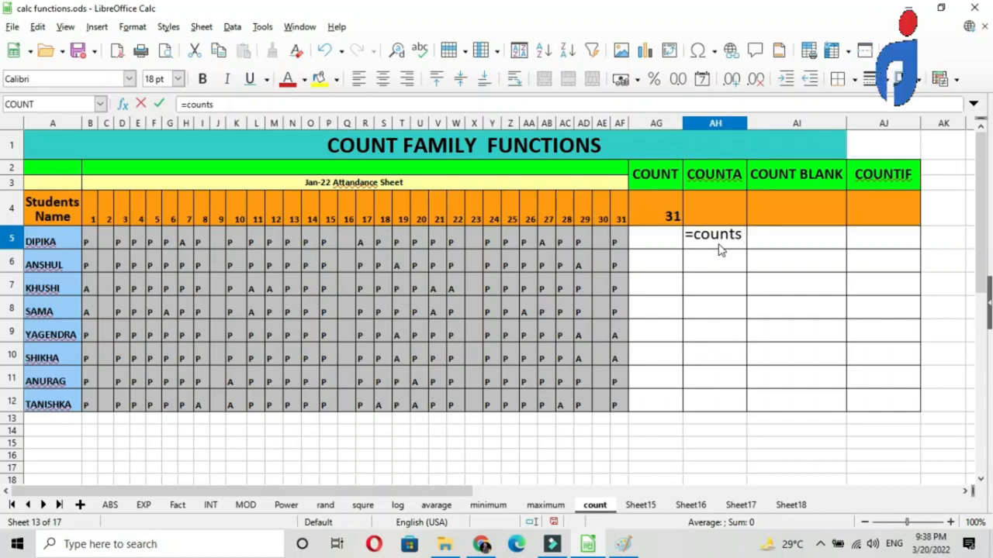
key("BackSpace")
type("a")
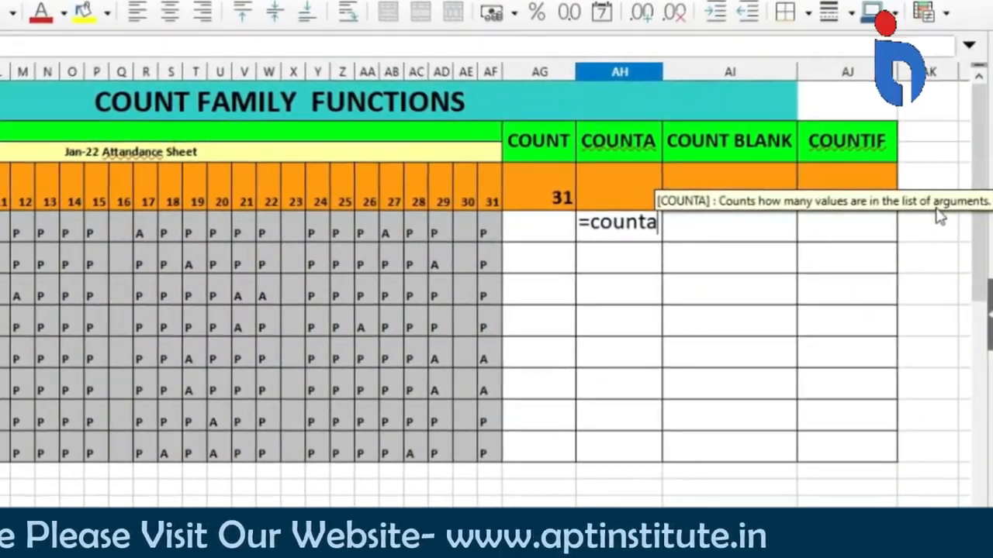
type("(")
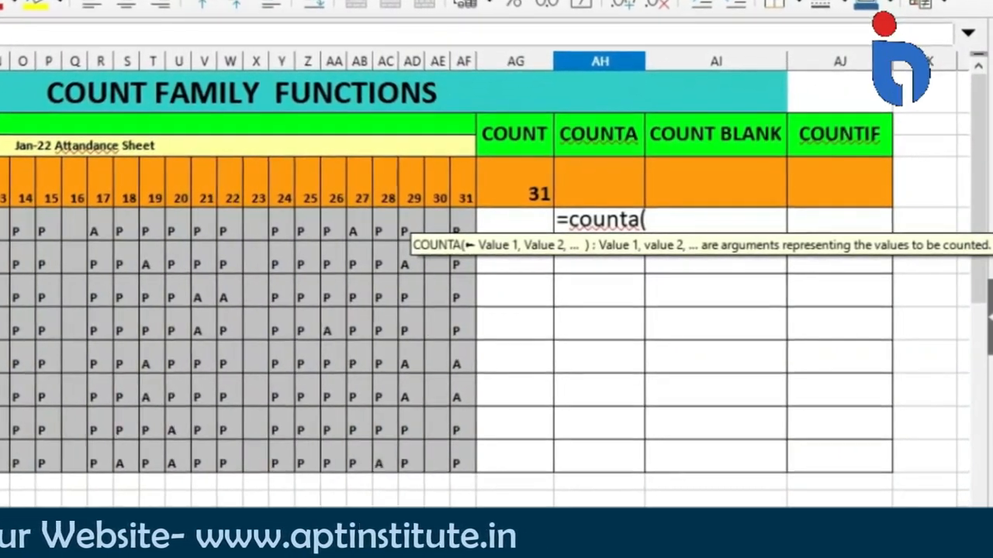
left_click_drag(4, 231, 440, 243)
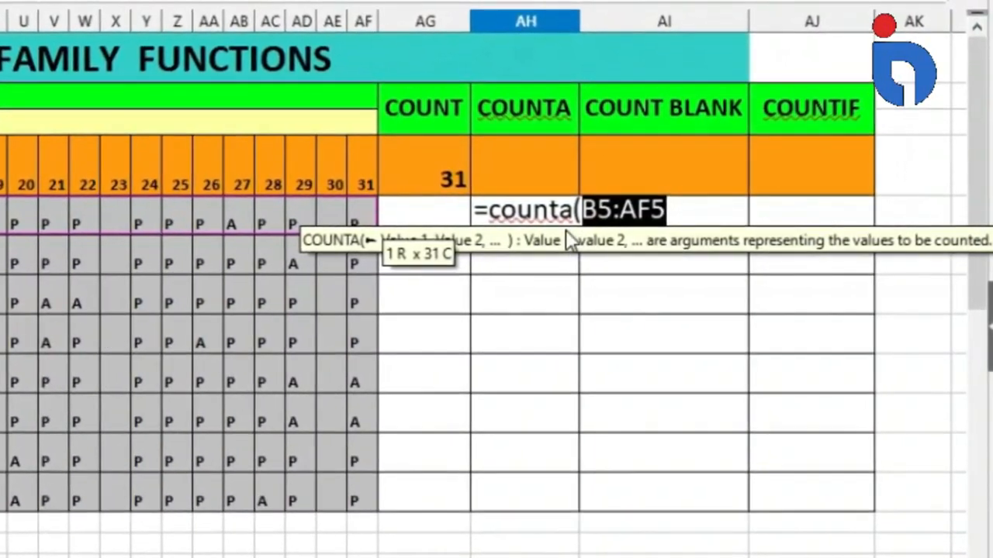
type(")")
key("Return")
left_click(538, 225)
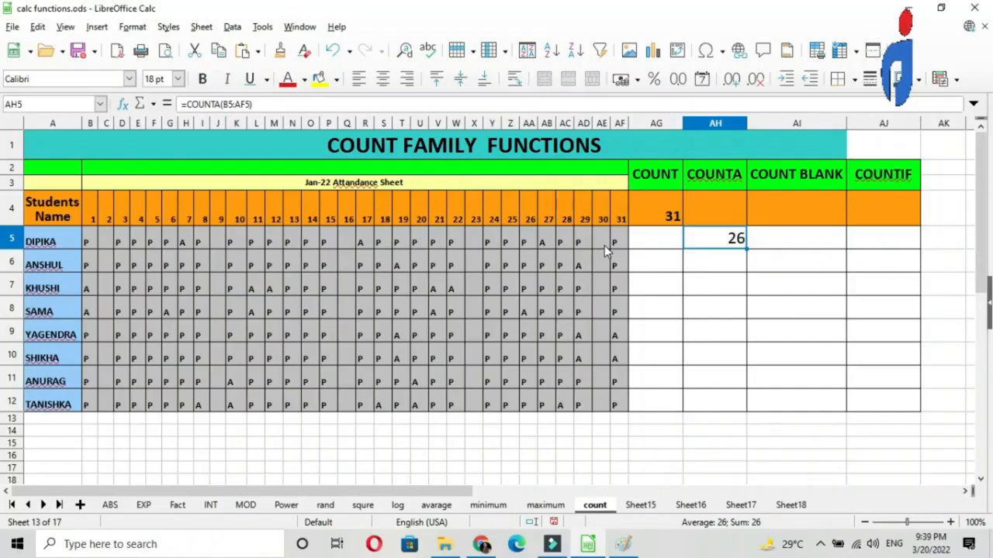
Check the blank and filled cells of row 5, and replace the day 25 entry in Z5 with 1.
left_click(239, 217)
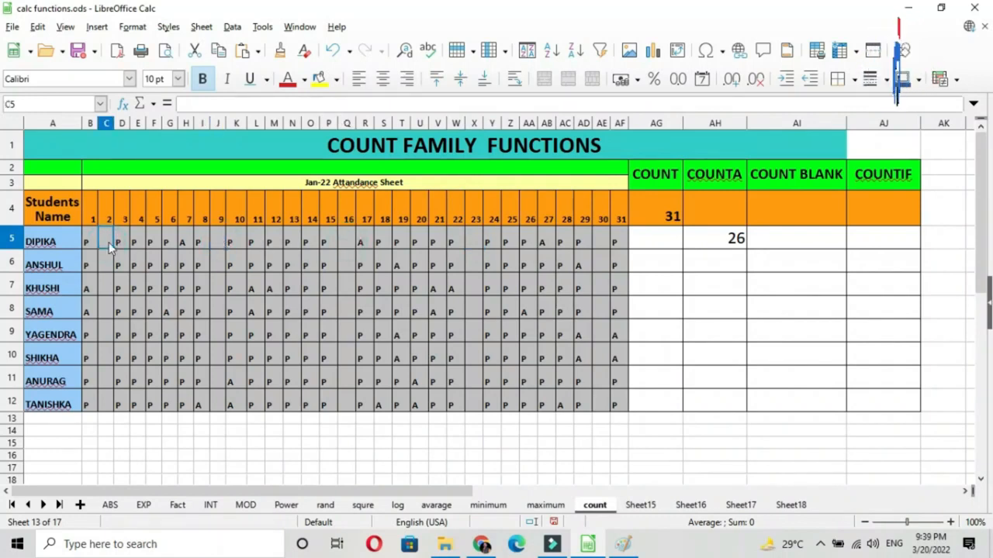
left_click(717, 239)
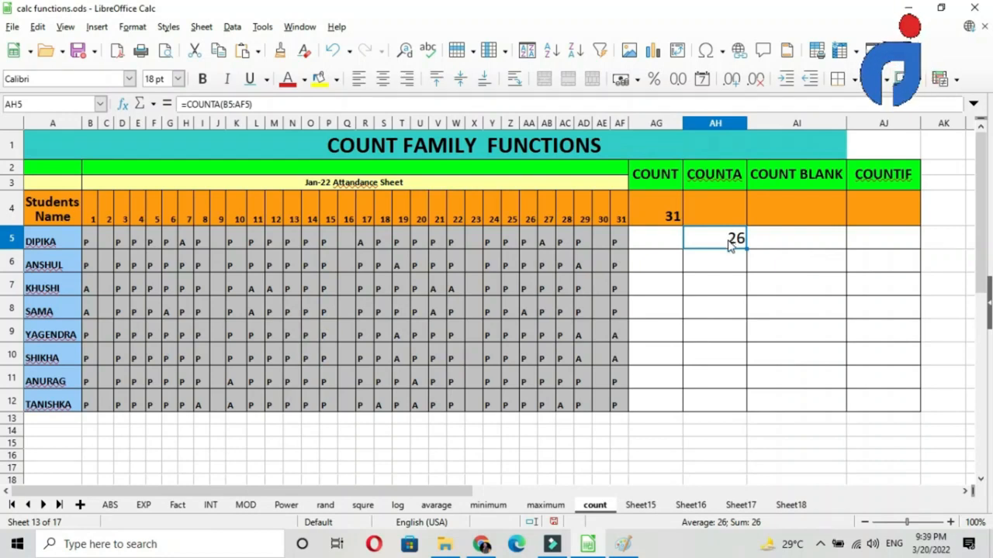
left_click_drag(89, 242, 592, 243)
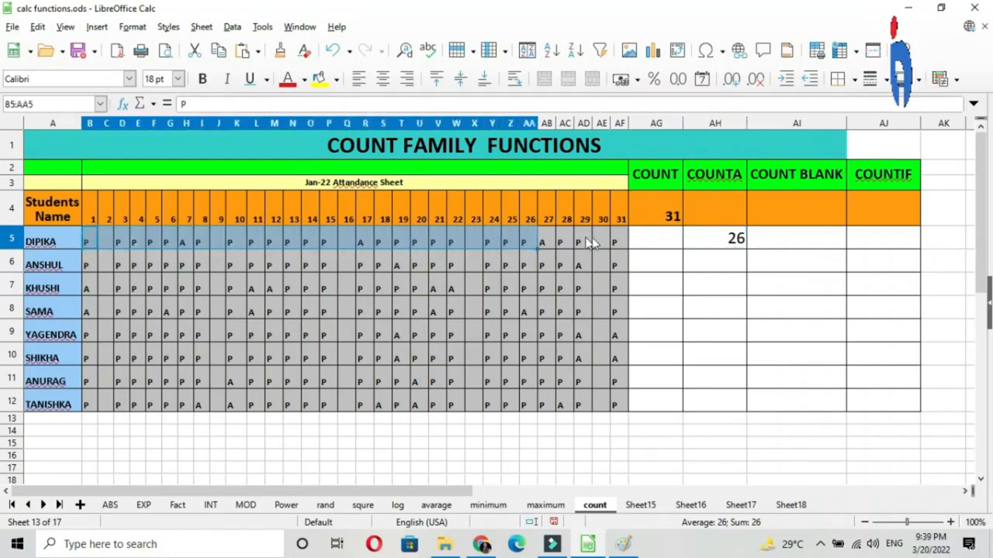
left_click(508, 245)
type("1")
key("Return")
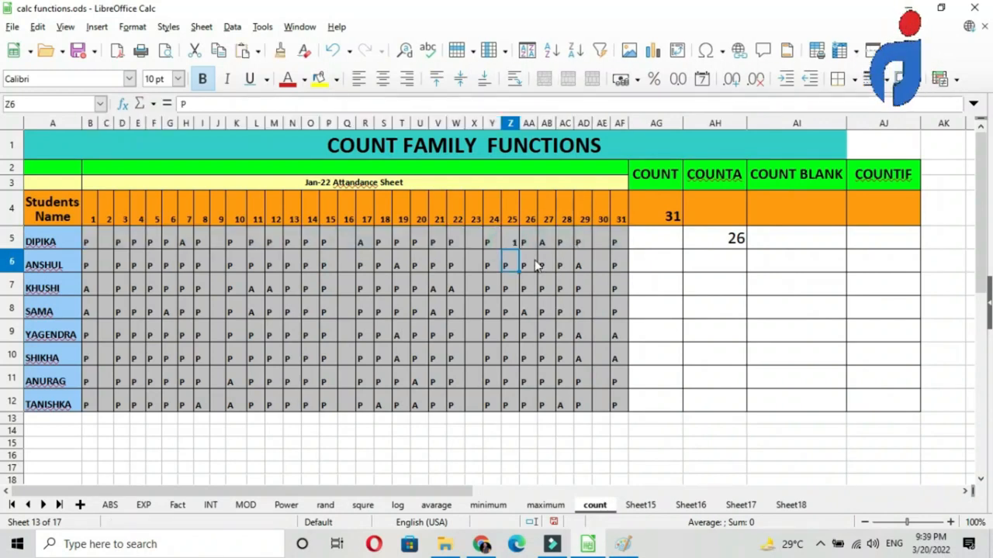
key("Up")
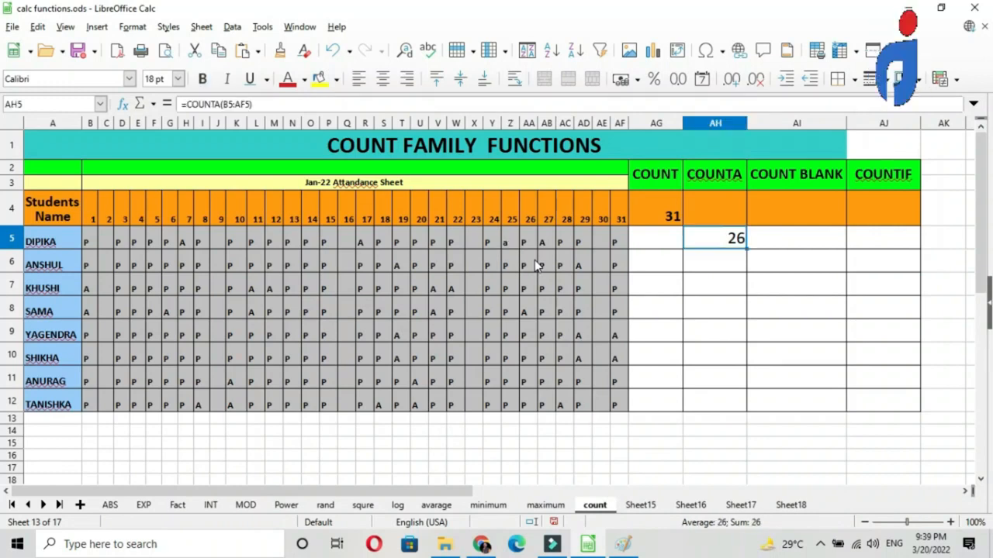
Copy the COUNTA formula from AH5 into AH5:AH12 for all students, overwriting the existing cell.
key("ctrl+c")
key("shift+Down")
key("shift+Down")
key("shift+Down")
key("shift+Down")
key("shift+Down")
key("shift+Down")
key("shift+Down")
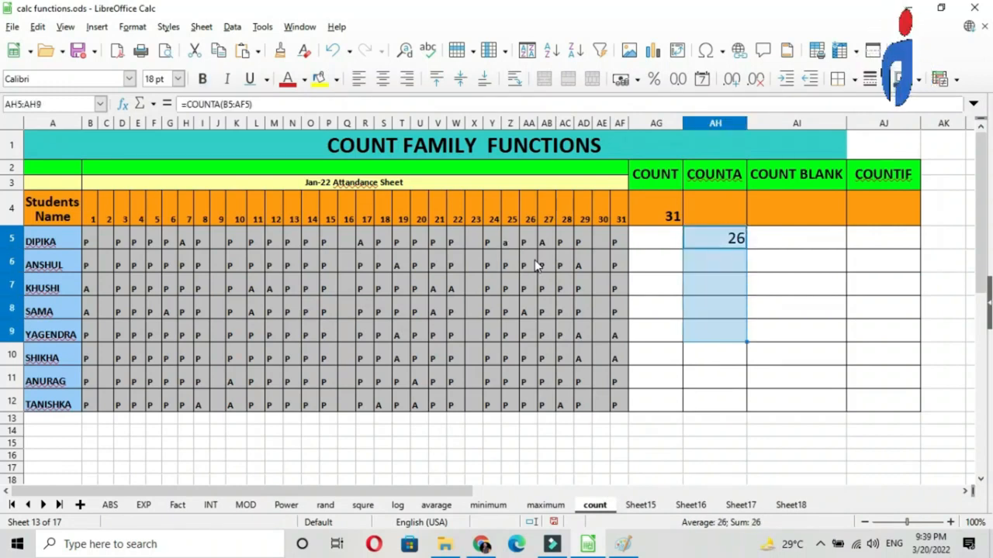
key("ctrl+v")
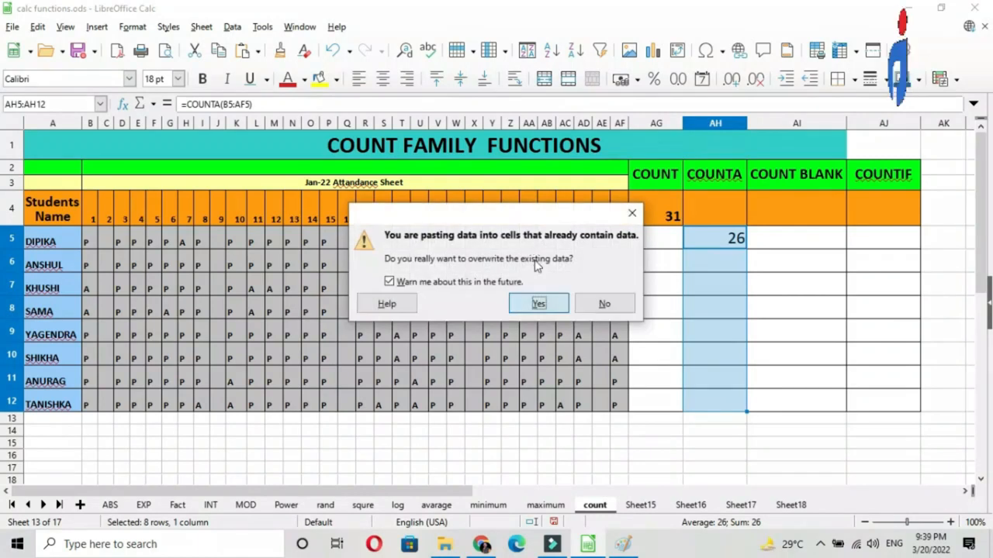
key("Return")
Review the COUNTA formulas and results for every student in AH5:AH12.
key("Down")
key("Down")
key("Down")
key("Down")
key("Down")
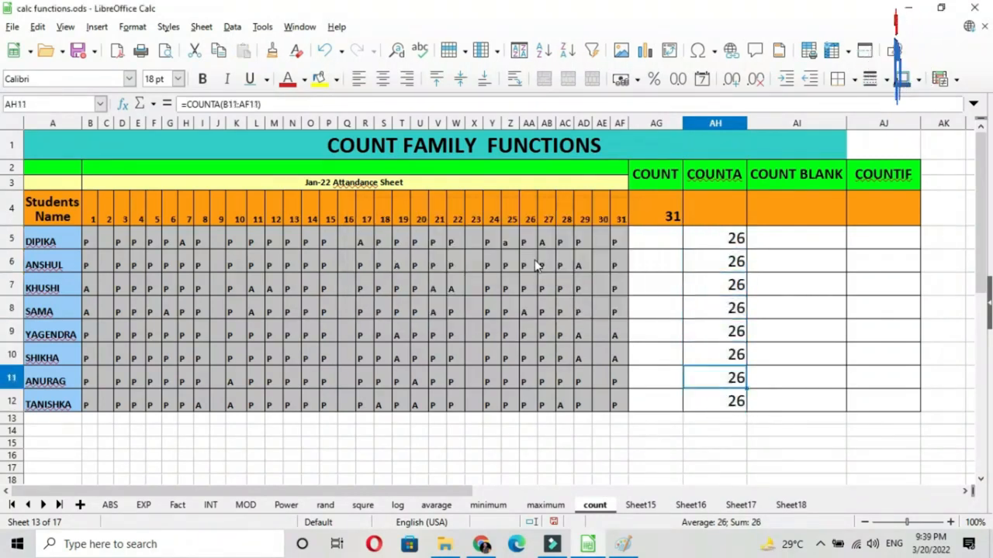
key("Up")
key("Up")
key("Up")
key("Up")
key("Up")
key("Up")
key("Up")
key("Down")
key("Down")
key("Down")
key("Down")
key("Down")
key("Down")
key("Down")
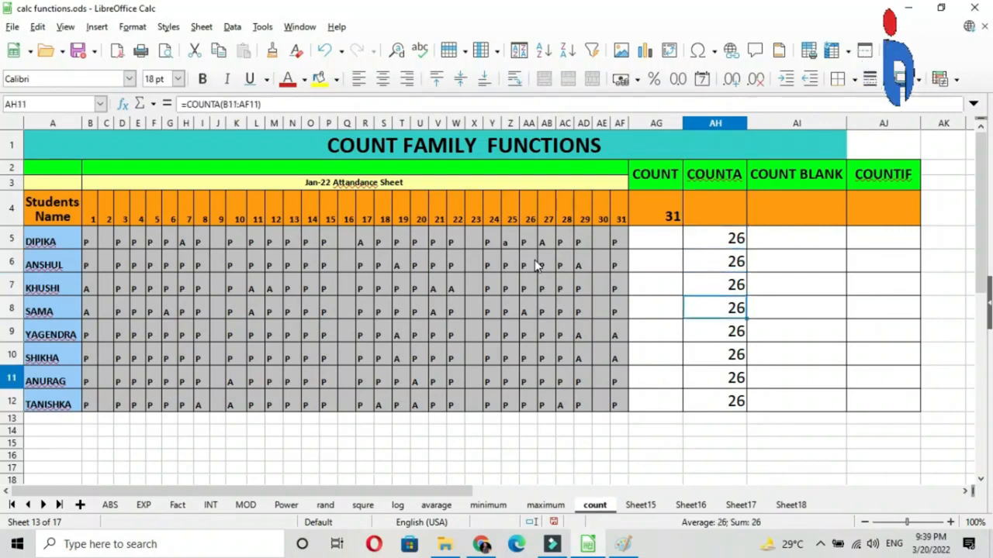
key("ctrl+Up")
key("shift+Down")
key("shift+Down")
key("shift+Down")
key("shift+Down")
key("shift+Down")
key("shift+Down")
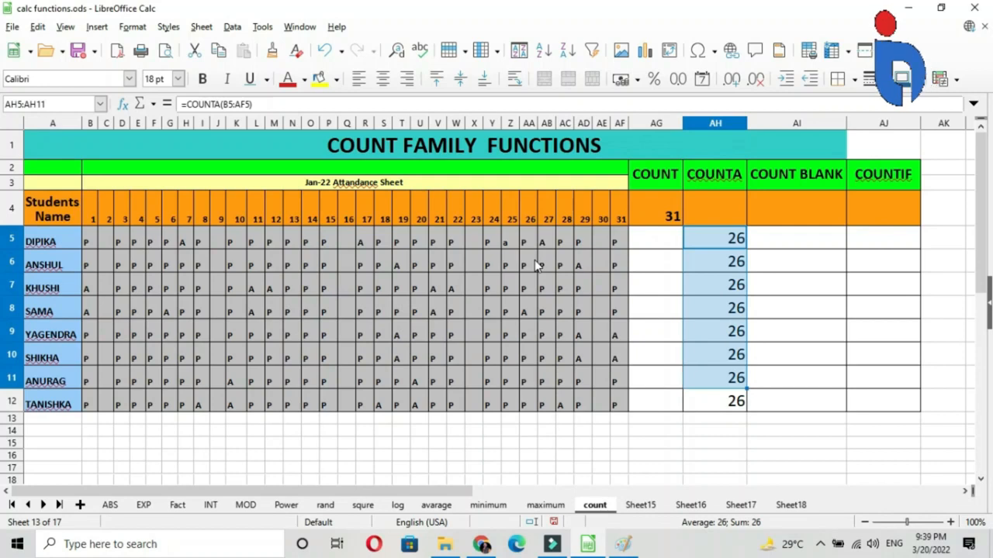
key("ctrl+Up")
key("Up")
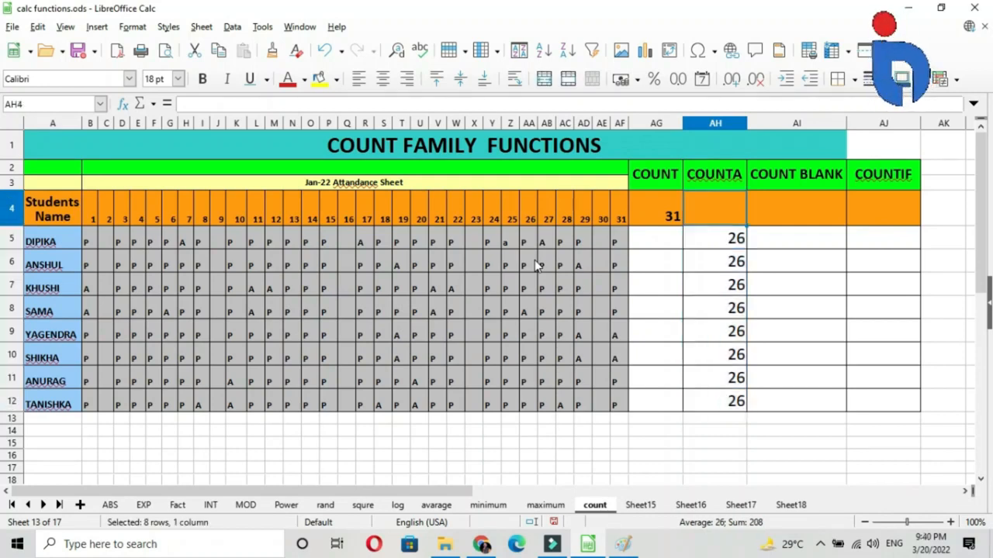
Enter a COUNTBLANK formula in AI5 that counts the first student's blank attendance cells in B5:AF5.
key("Up")
key("Up")
key("Down")
key("Right")
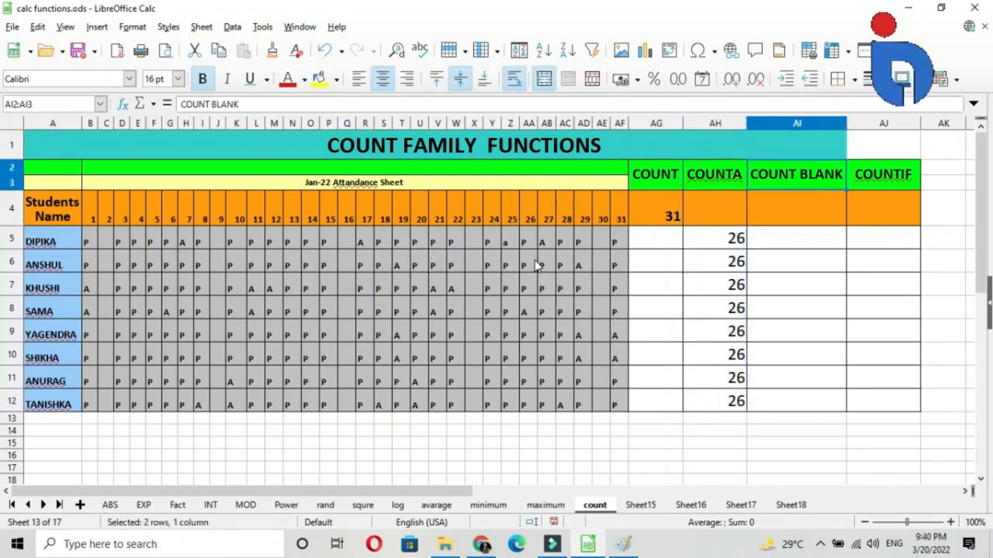
key("Down")
key("Down")
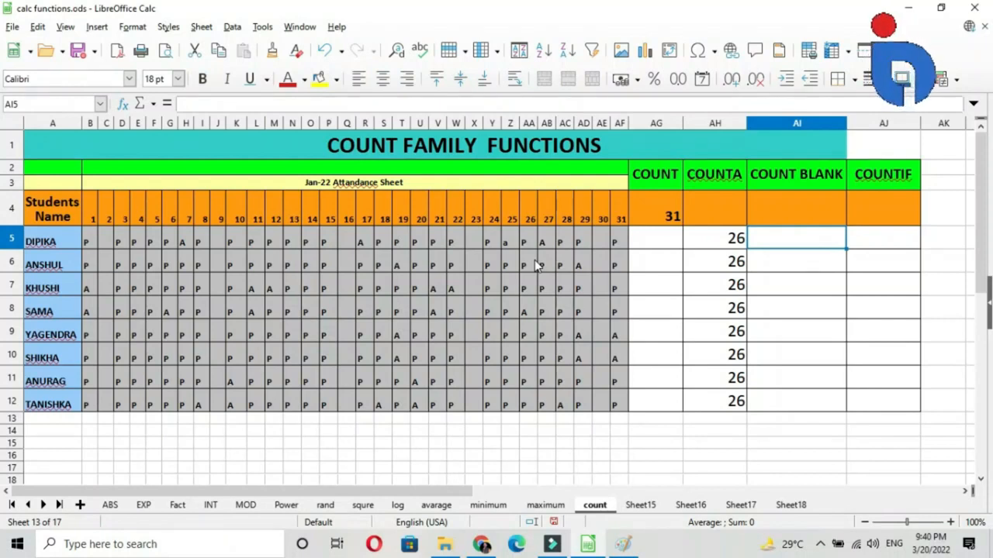
key("Up")
key("Up")
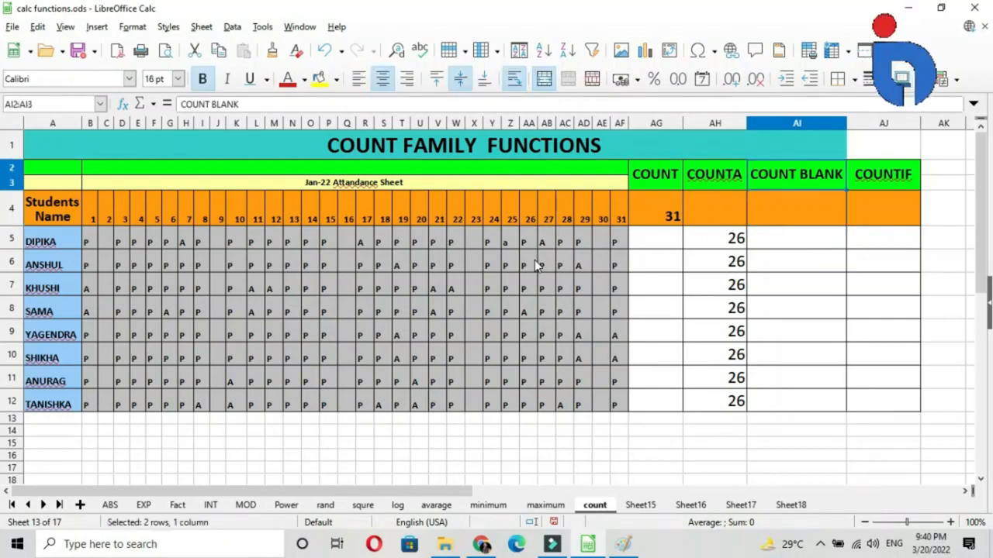
key("Down")
key("Down")
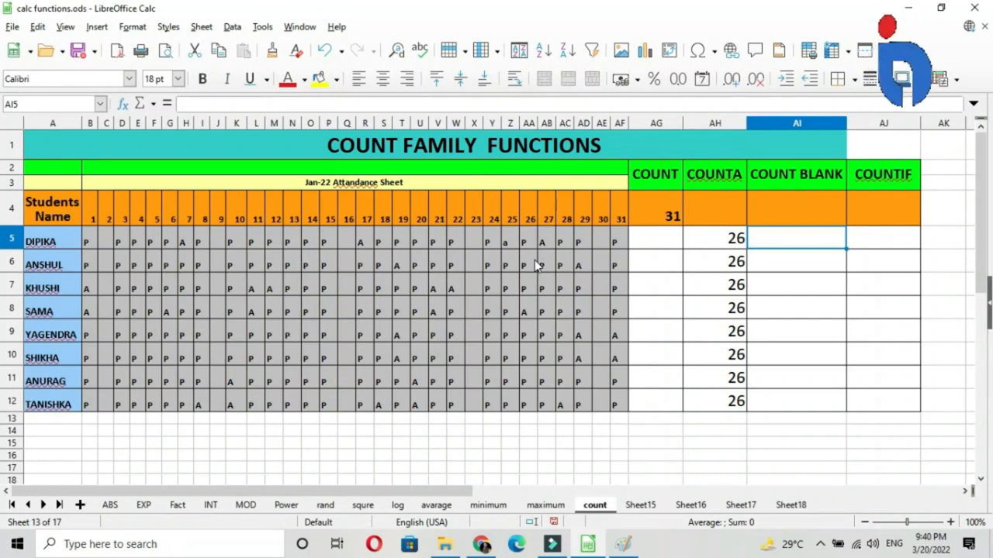
type("=count")
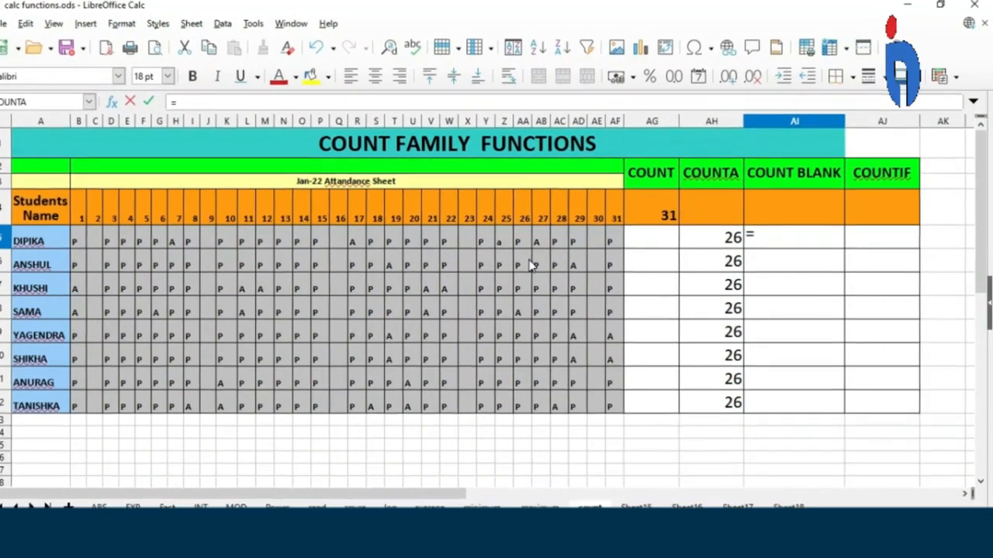
type("blank")
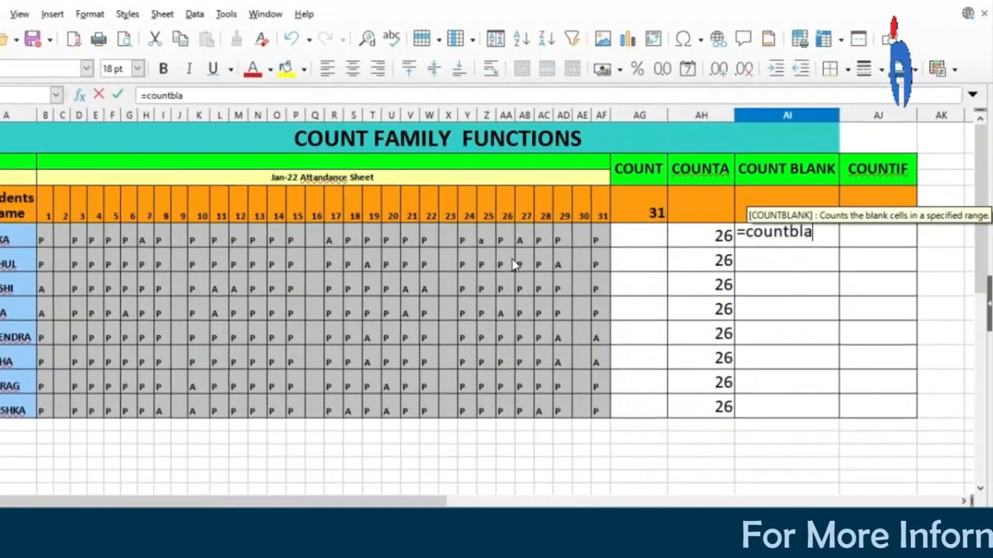
type("(")
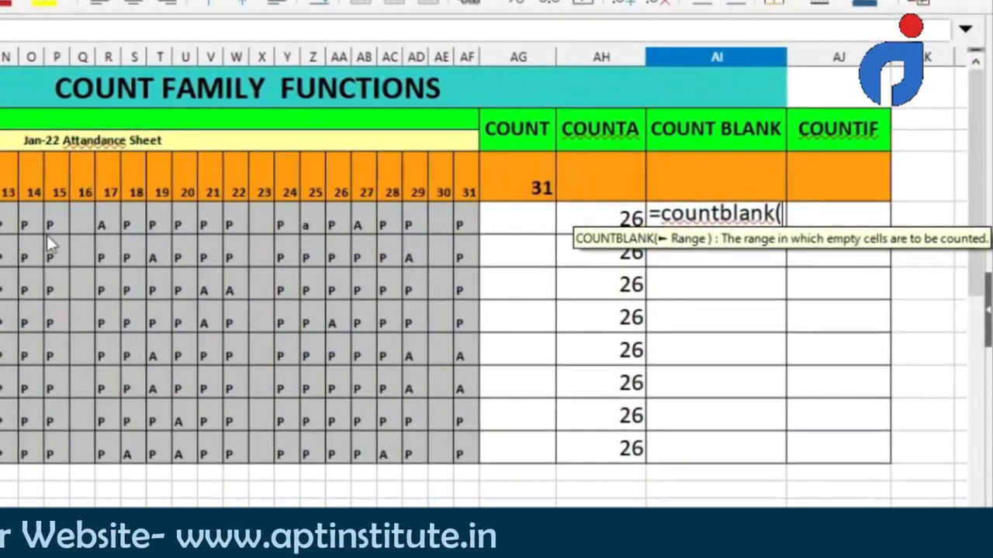
left_click_drag(0, 223, 443, 226)
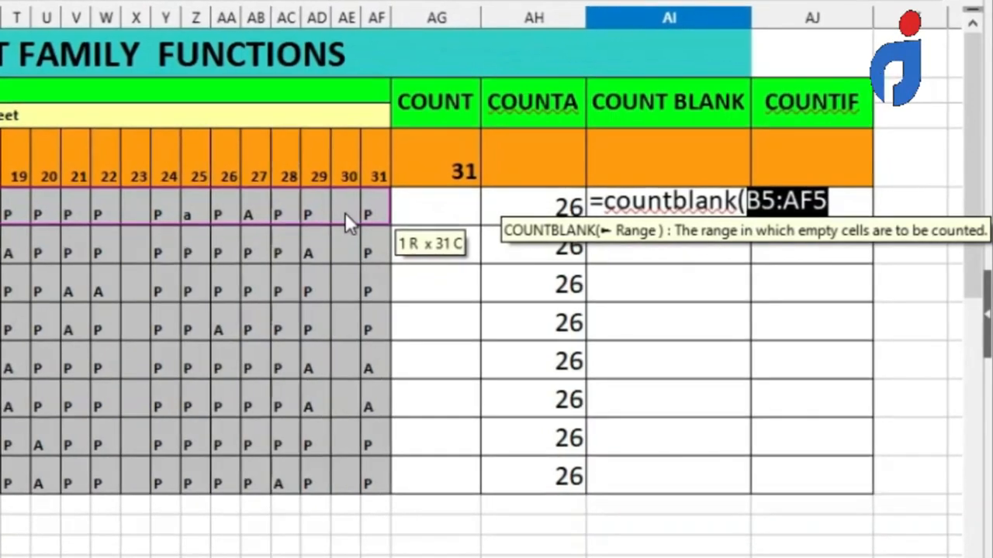
type(")")
key("Return")
key("Up")
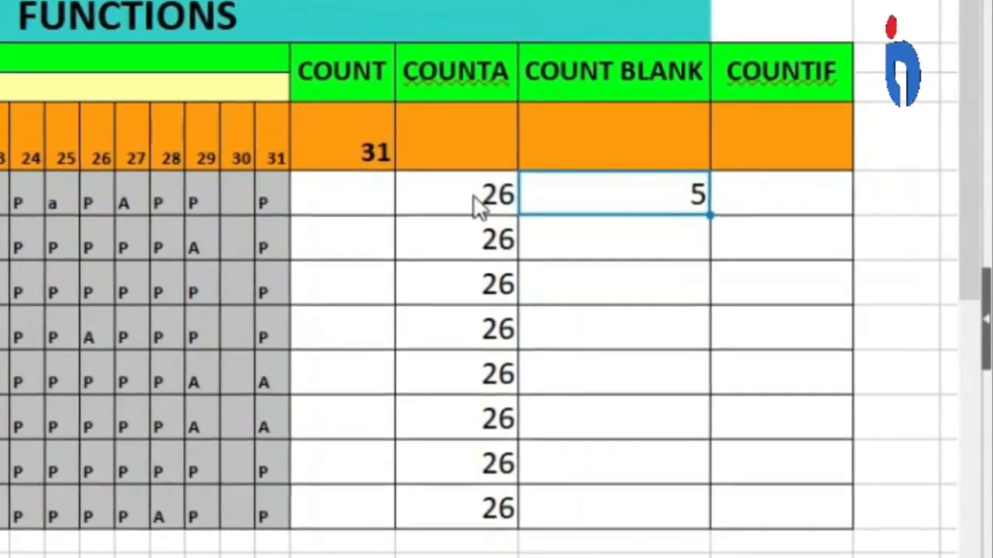
Check row 5's blank cells and fill the COUNTBLANK formula from AI5 down through AI12 for all students.
left_click(106, 242)
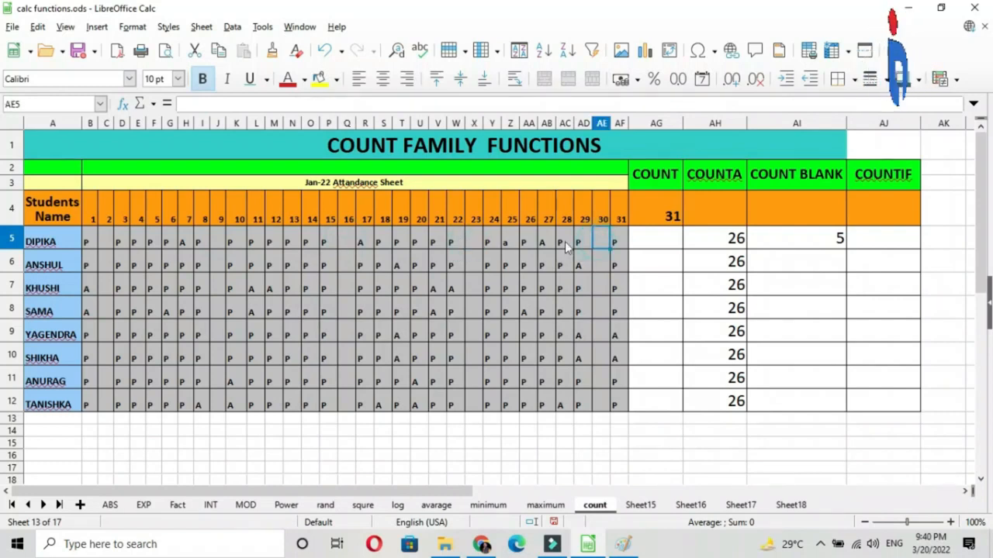
left_click(810, 242)
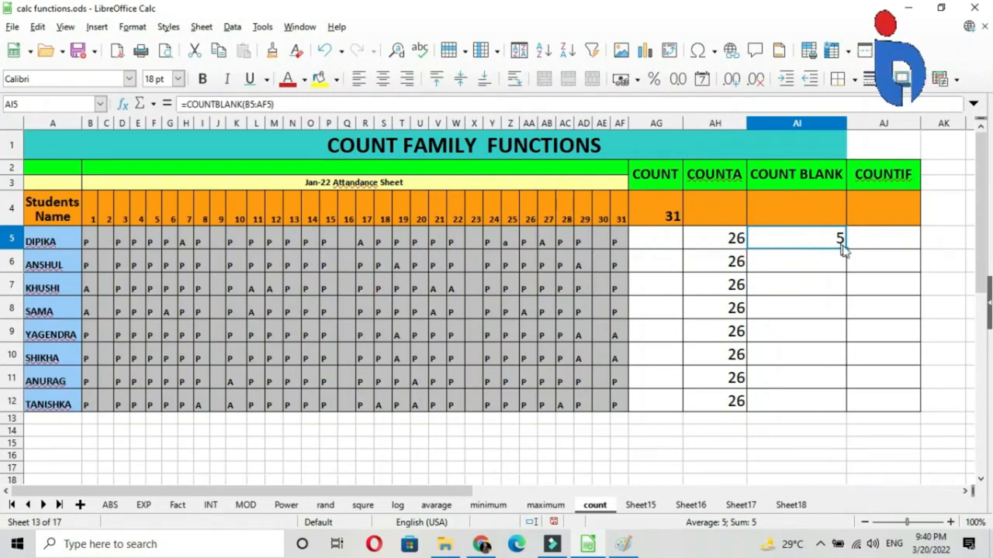
left_click_drag(845, 401, 849, 402)
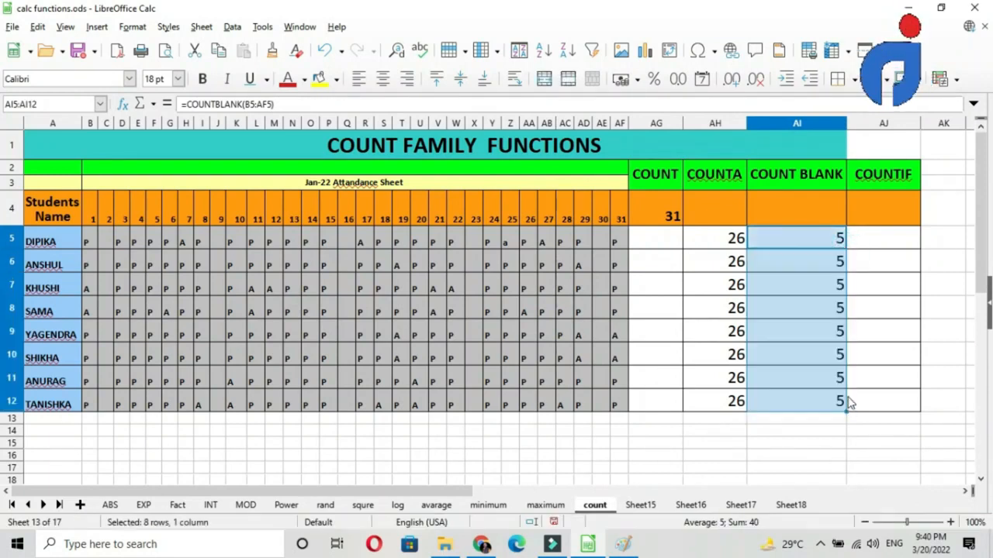
left_click(812, 332)
left_click(801, 249)
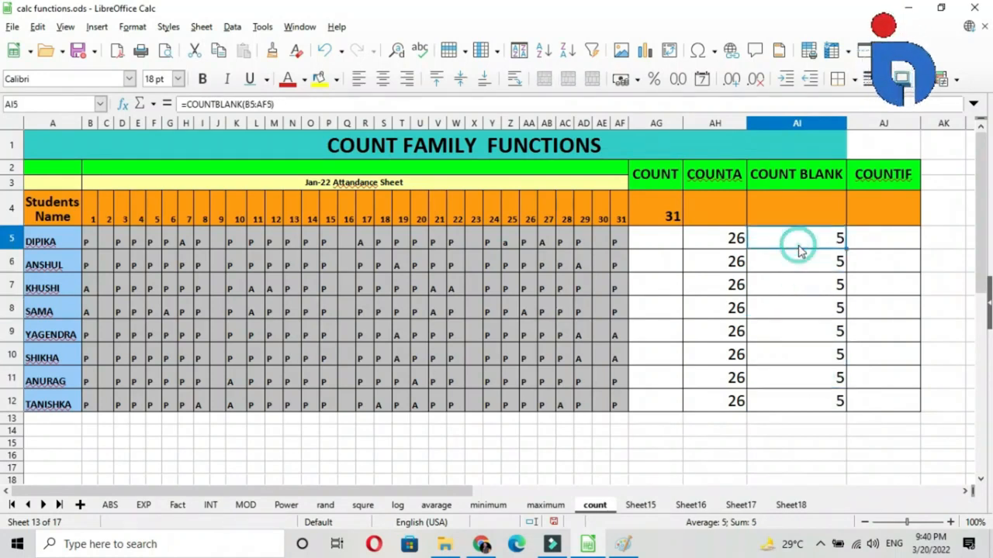
Enter the formula =COUNTIF(B5:AF5,"p") in AJ5 to count the first student's present days.
left_click(881, 177)
left_click(882, 248)
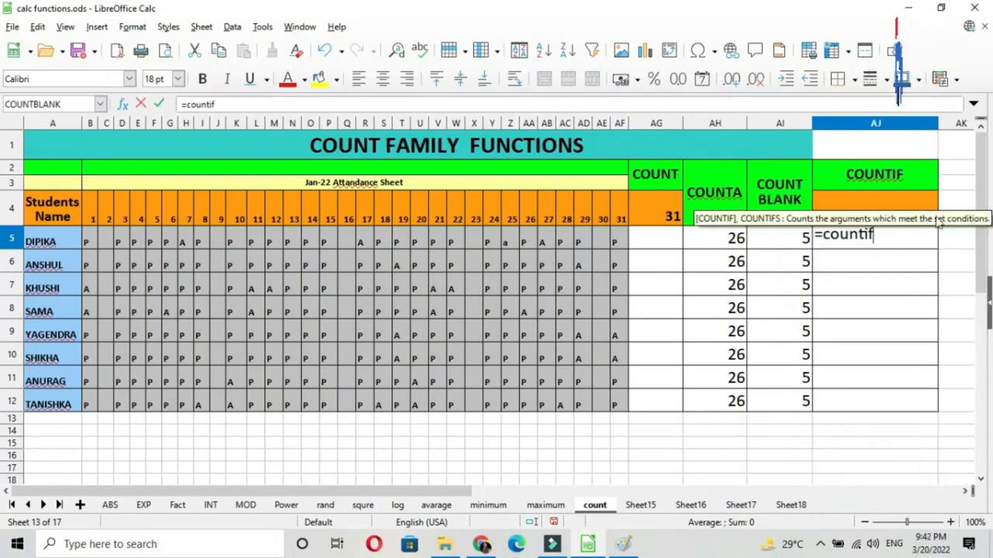
type("(")
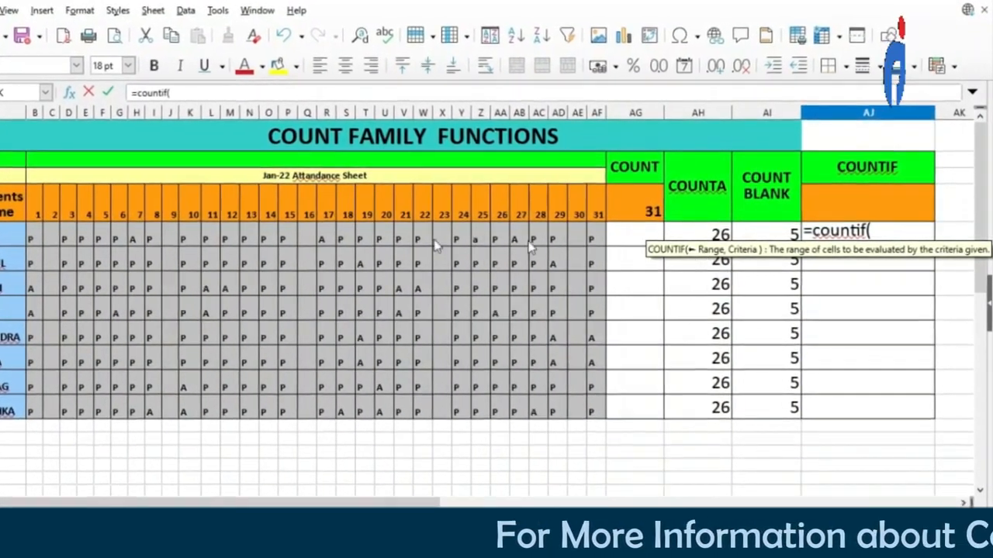
type("B5")
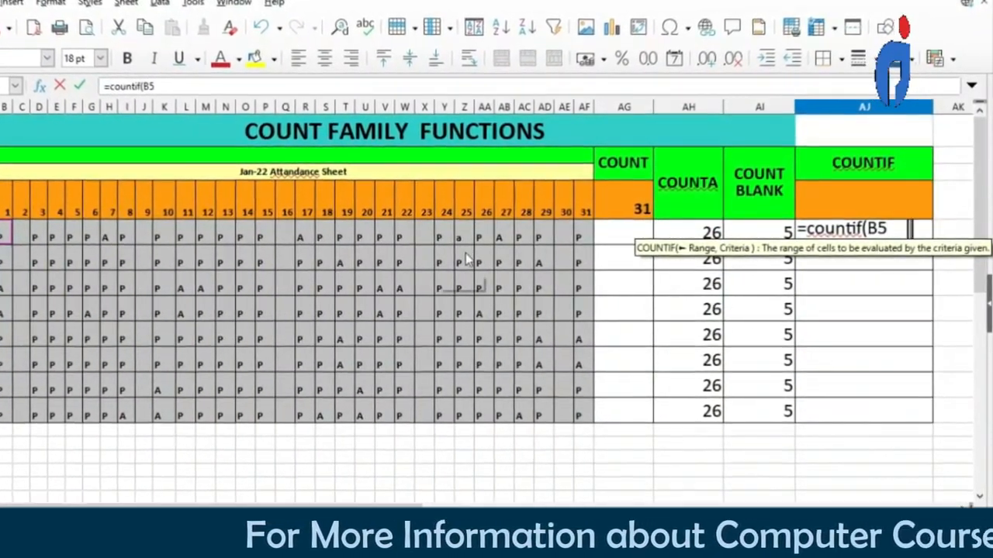
left_click_drag(466, 261, 567, 239)
type(",")
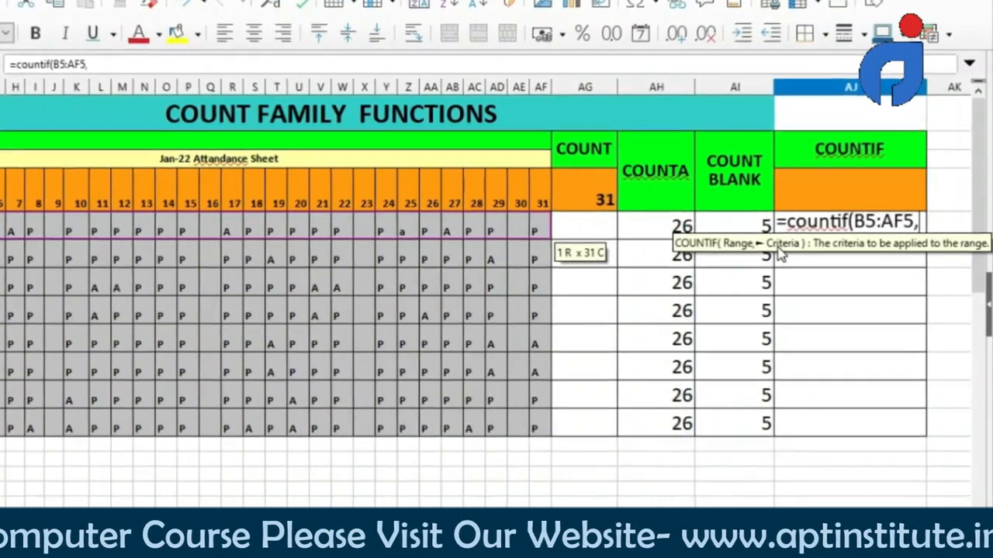
type("\"p")
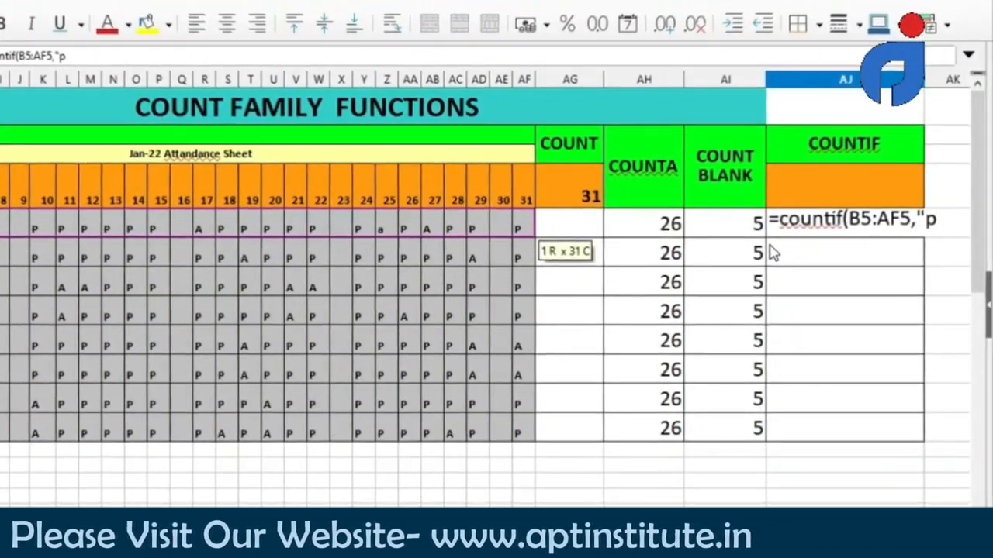
type("\")")
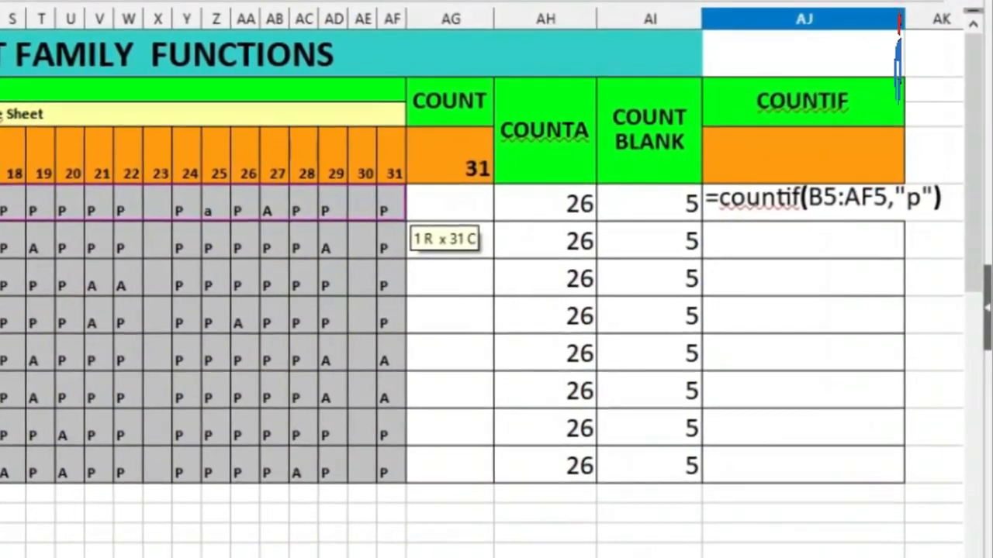
key("Return")
key("Up")
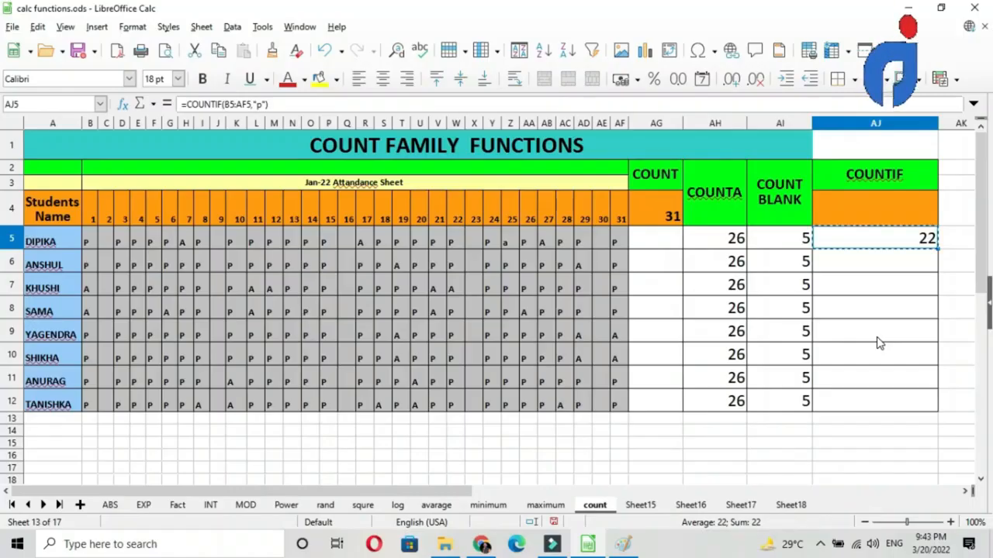
Copy the COUNTIF formula from AJ5 into AJ5:AJ12 for all students, overwriting the existing cell.
key("shift+Down")
key("shift+Down")
key("shift+Down")
key("shift+Down")
key("shift+Down")
key("shift+Down")
key("shift+Down")
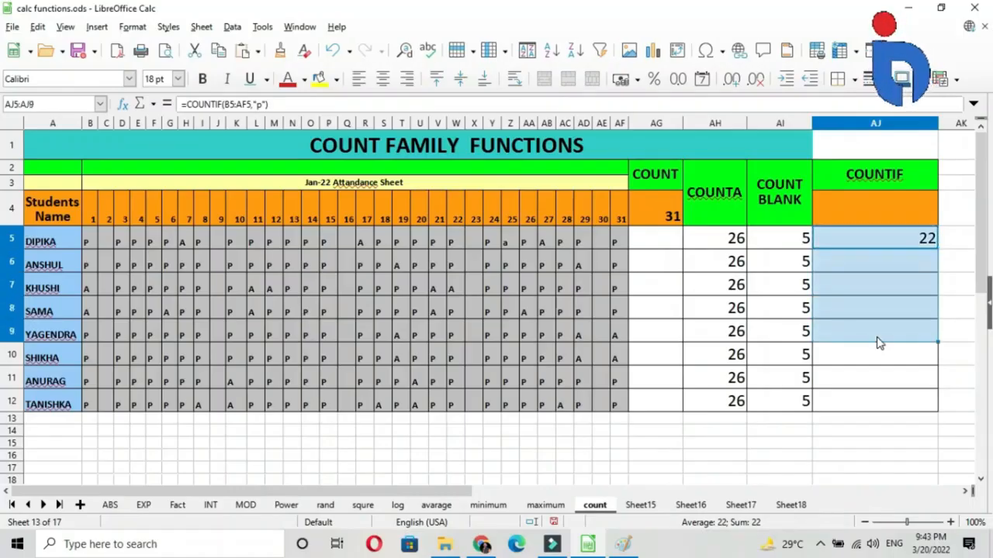
key("ctrl+v")
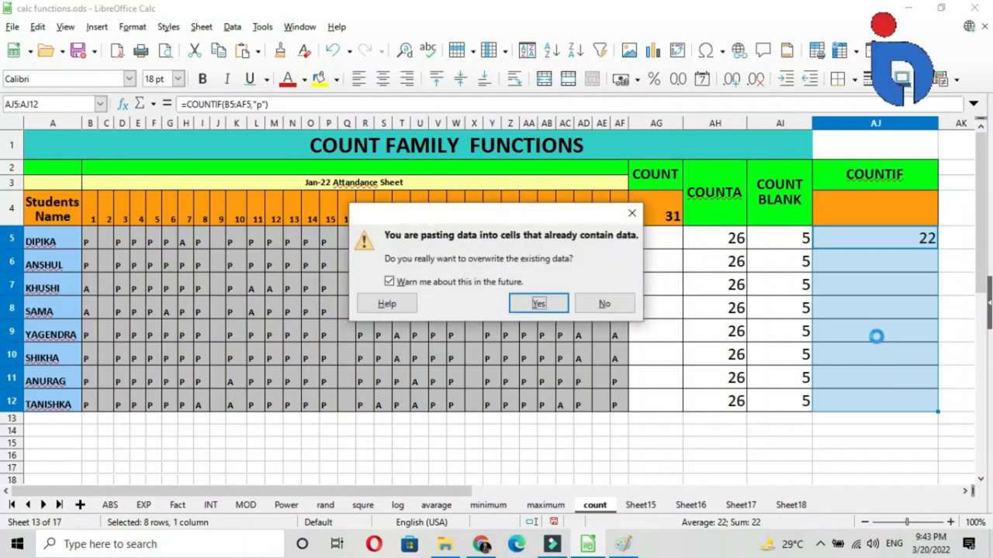
key("Return")
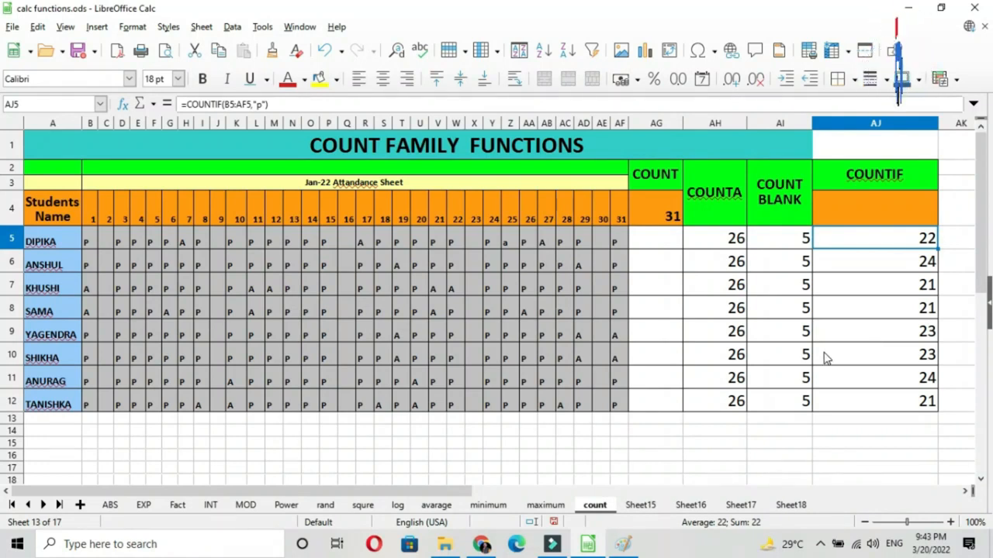
Change the COUNTIF criterion in AJ5 from "p" to "a" to count the first student's absent days.
key("F2")
key("Left")
key("Left")
key("Left")
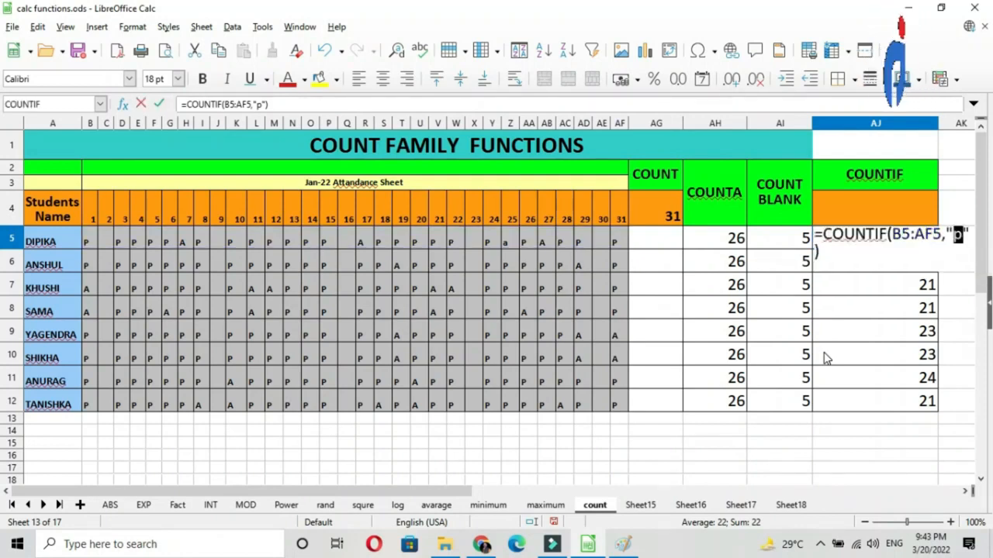
key("Return")
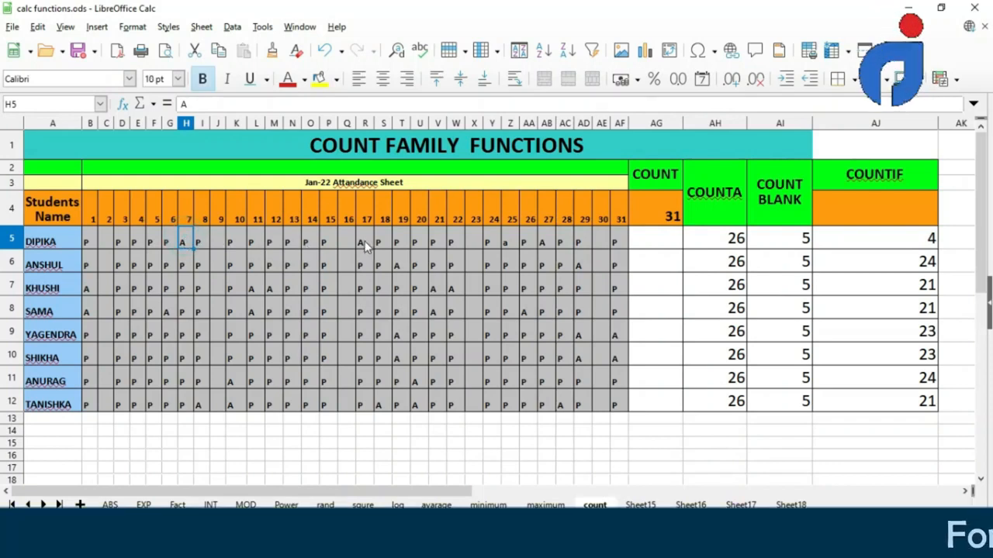
Check the absent entries in row 5 against the COUNTIF formula and its range in AJ5.
left_click(508, 243)
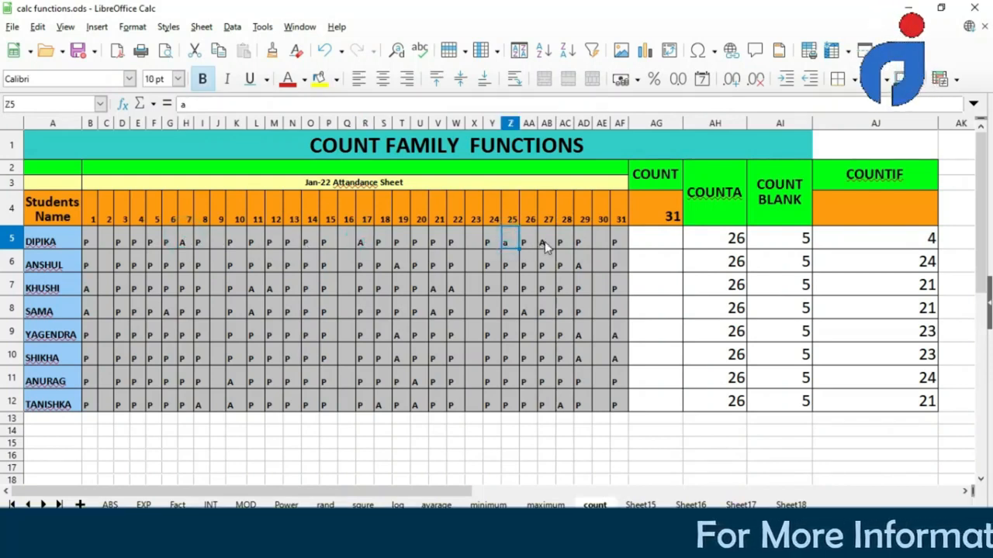
left_click(543, 245)
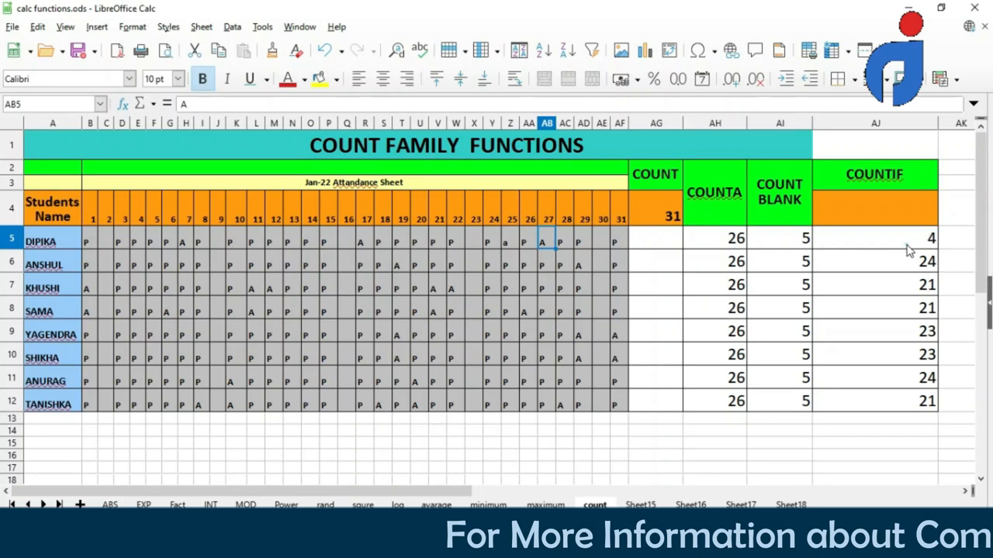
left_click(909, 250)
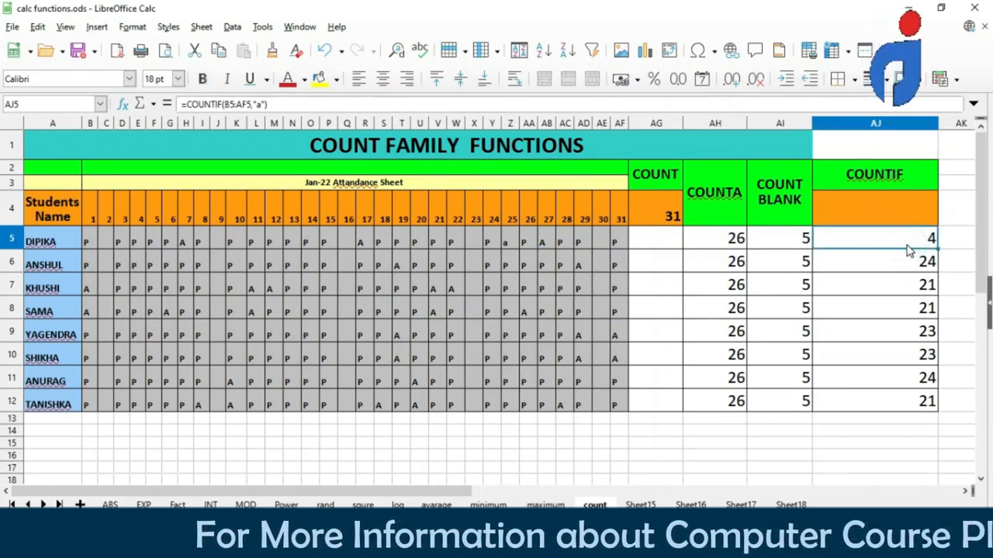
left_click(964, 492)
double_click(824, 239)
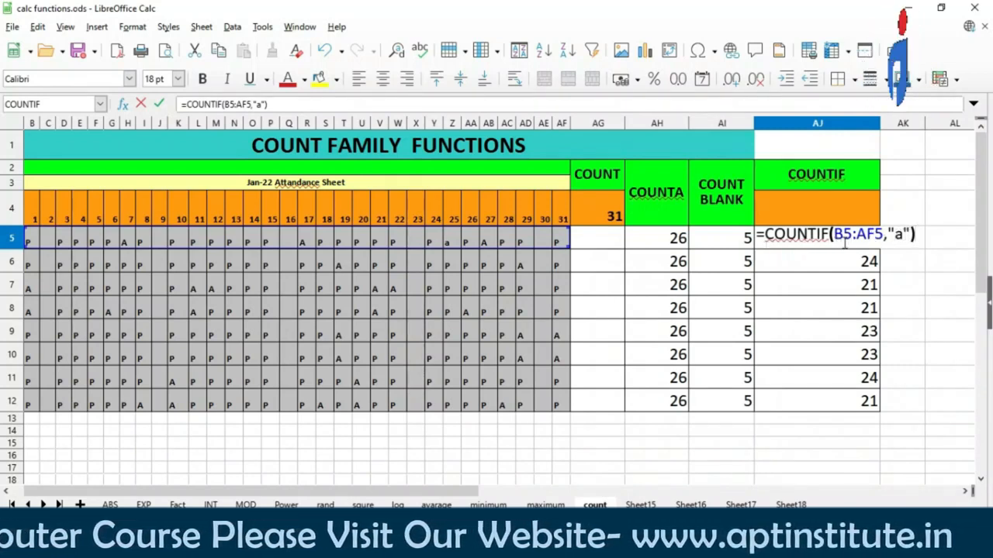
key("Return")
Review the COUNT, COUNTA, COUNT BLANK and COUNTIF column headings in turn.
left_click(602, 179)
left_click(657, 194)
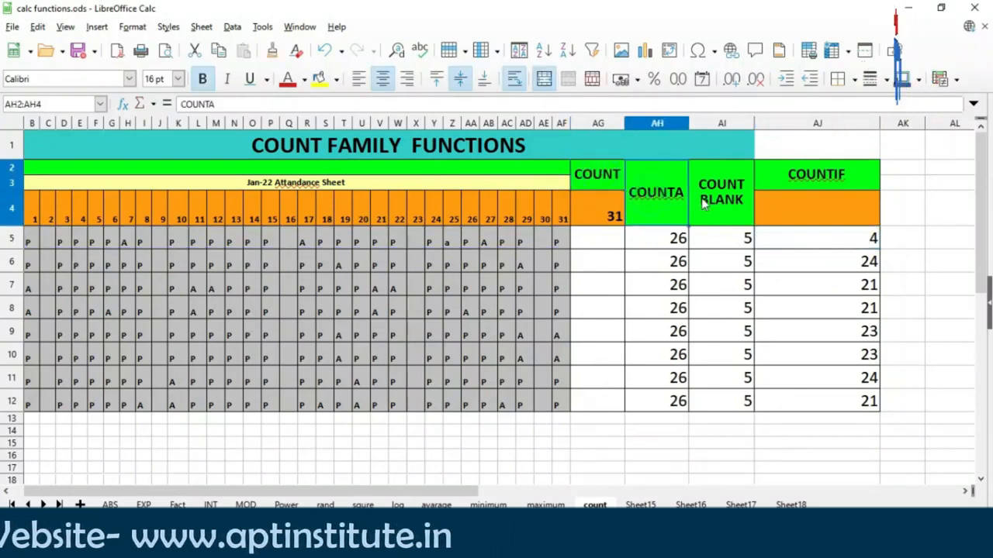
left_click(707, 198)
left_click(814, 182)
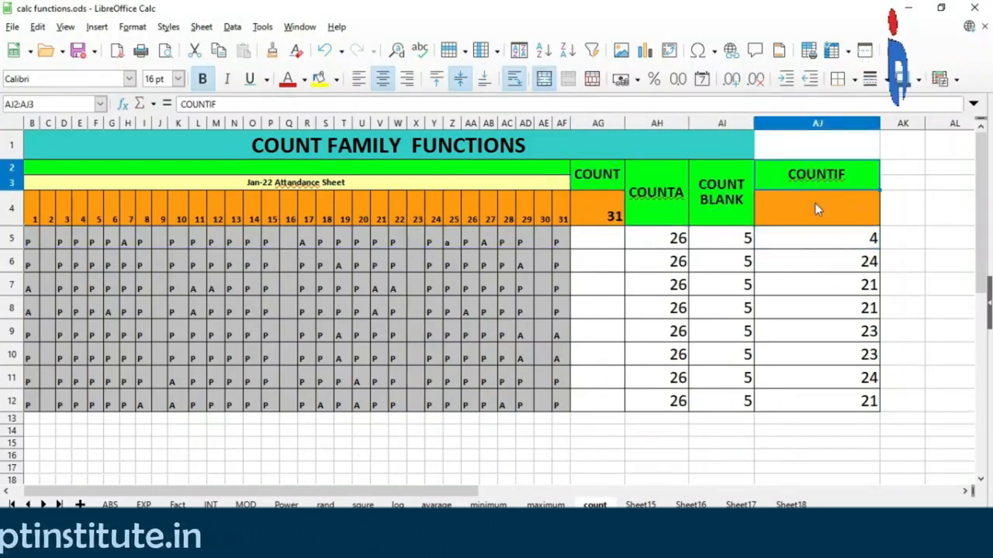